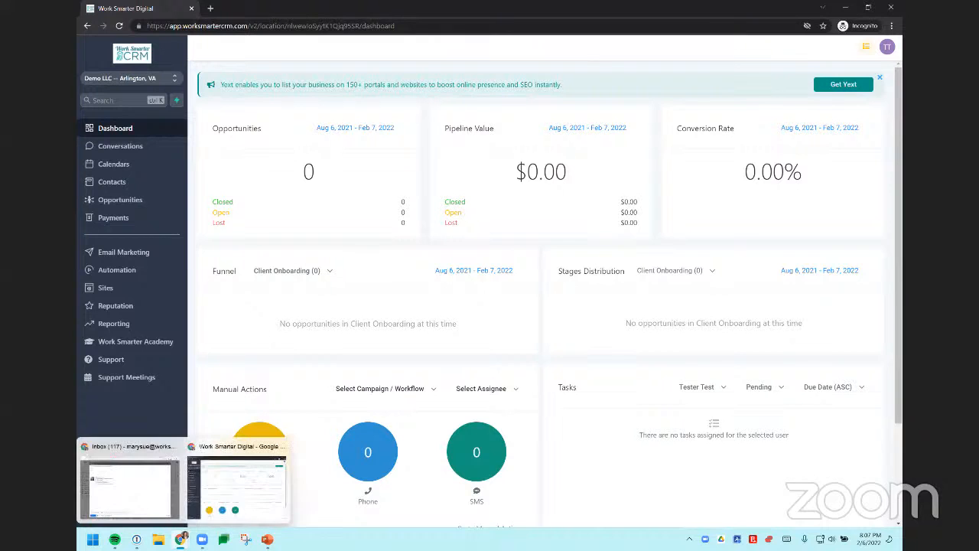
Step: Switch to Gmail and copy the complete email signature block from the new message draft
{"action": "left_click", "coordinate": [134, 502]}
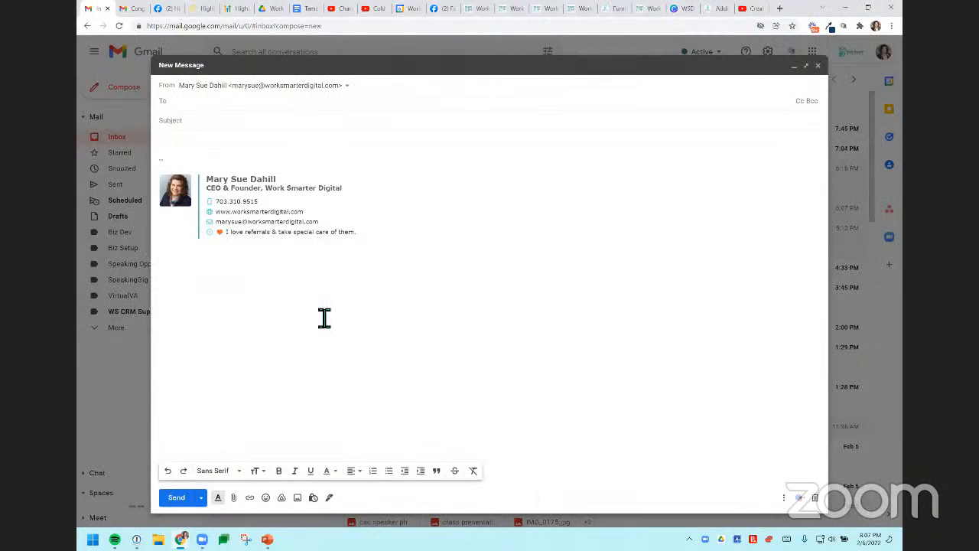
{"action": "left_click", "coordinate": [389, 242]}
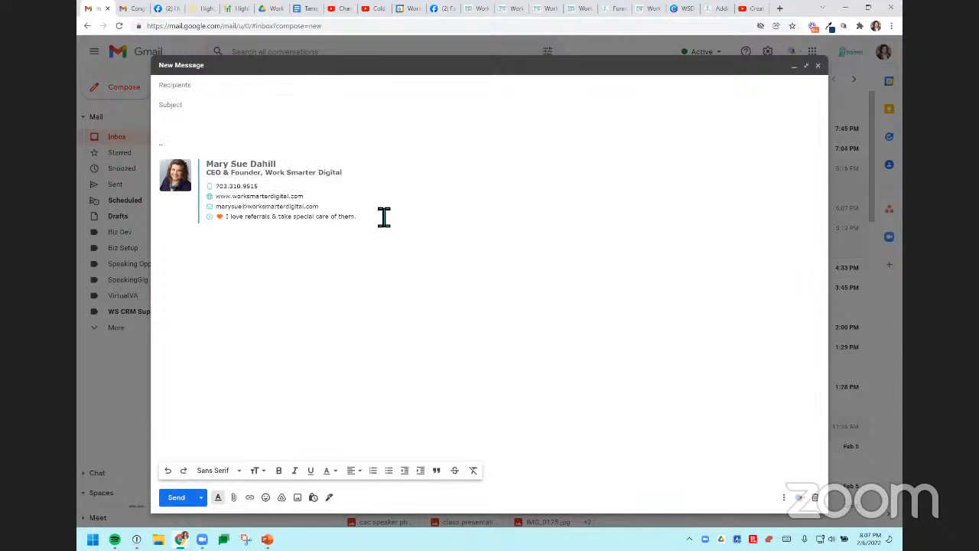
{"action": "mouse_move", "coordinate": [353, 215]}
{"action": "left_mouse_down"}
{"action": "mouse_move", "coordinate": [192, 203]}
{"action": "mouse_move", "coordinate": [161, 175]}
{"action": "left_mouse_up"}
{"action": "key", "text": "ctrl+c"}
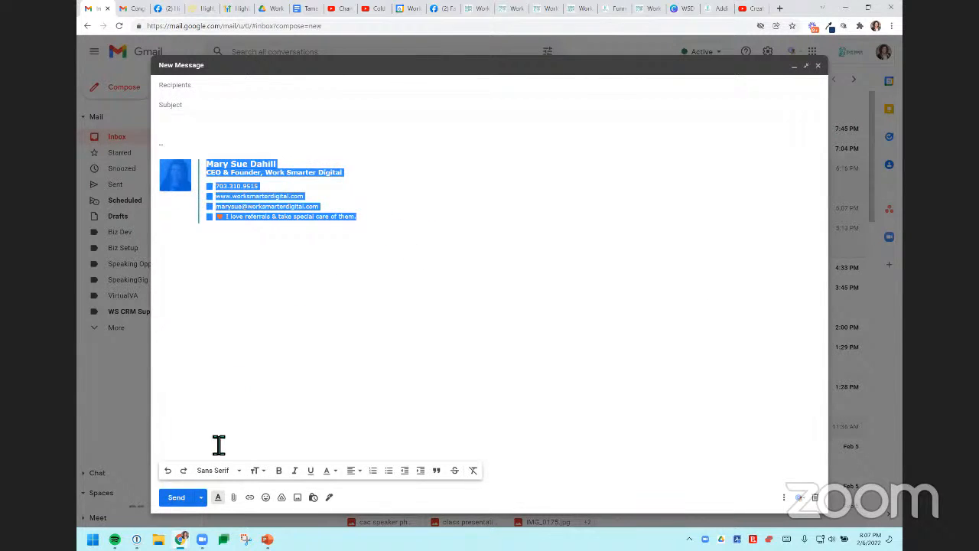
Step: Switch to Work Smarter CRM and, in the profile settings, enable the email signature on all outgoing messages and before quoted text in replies
{"action": "left_click", "coordinate": [181, 540]}
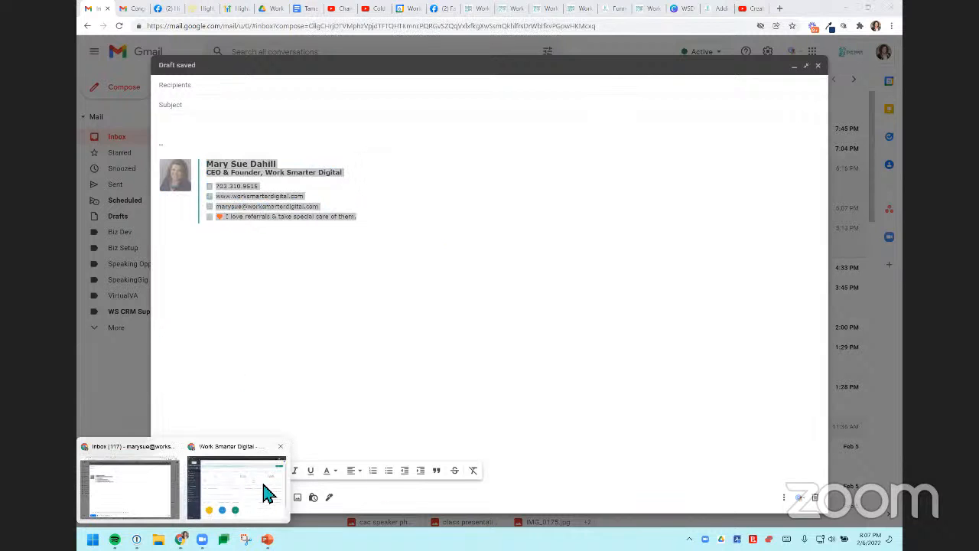
{"action": "left_click", "coordinate": [264, 494]}
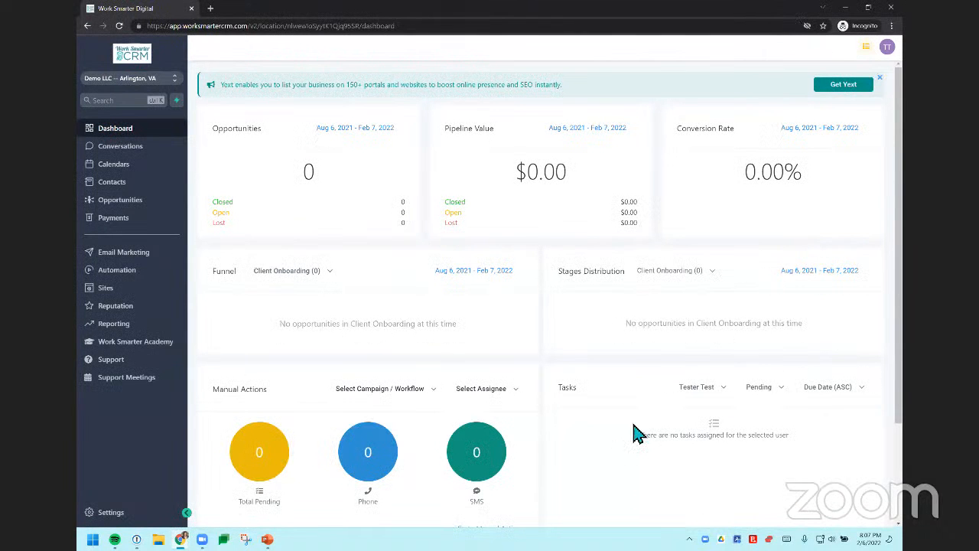
{"action": "left_click", "coordinate": [111, 516]}
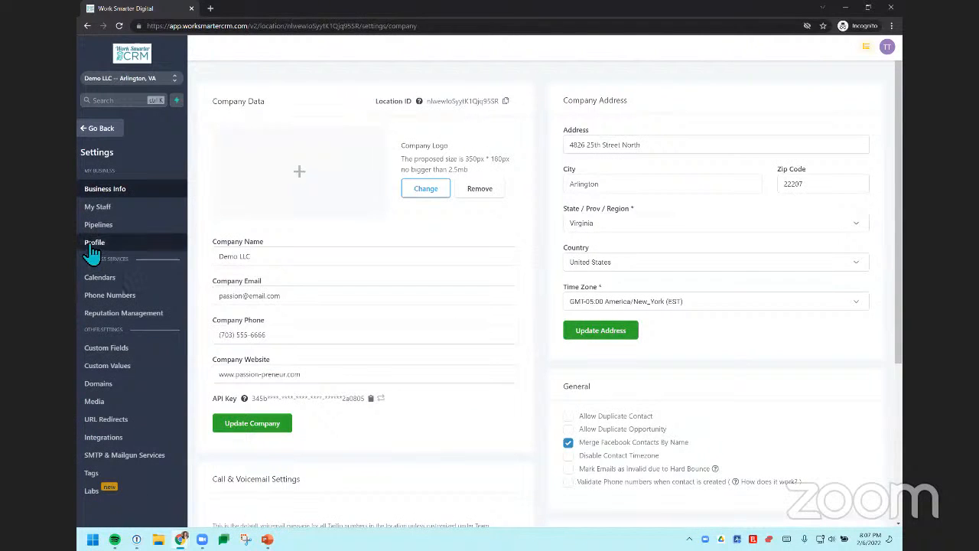
{"action": "left_click", "coordinate": [93, 244]}
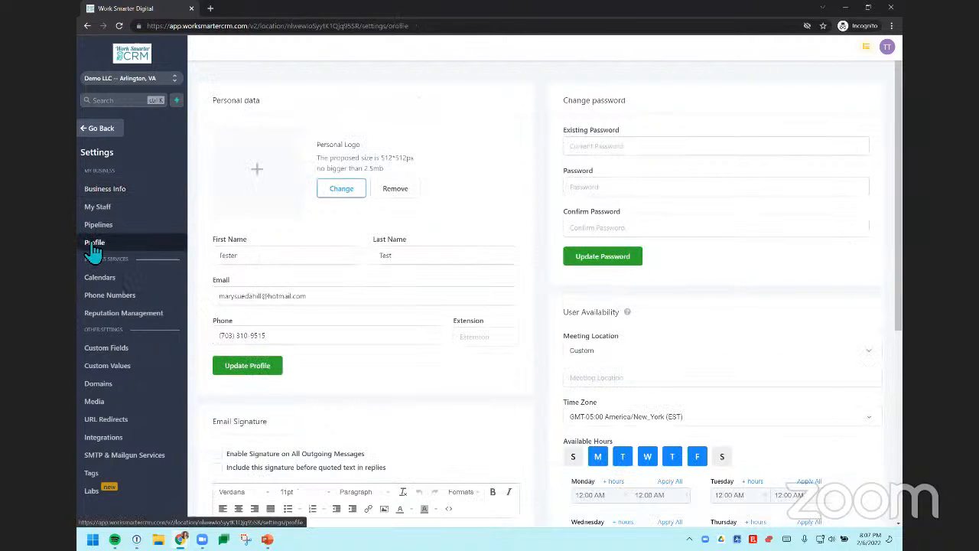
{"action": "scroll", "coordinate": [242, 229], "scroll_direction": "down", "scroll_amount": 3}
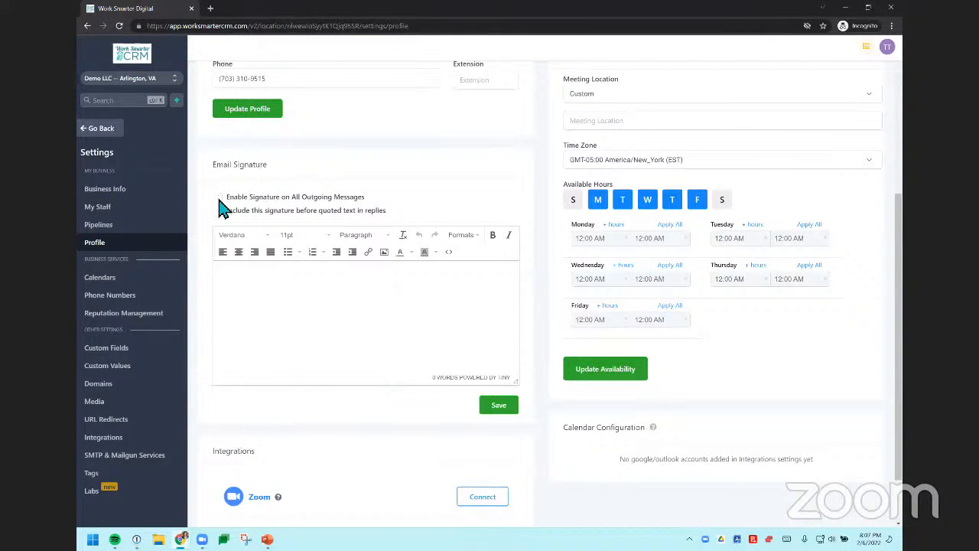
{"action": "left_click", "coordinate": [217, 198]}
{"action": "left_click", "coordinate": [218, 211]}
Step: Paste the copied signature into the Email Signature editor and view its source code without changing it
{"action": "left_click", "coordinate": [253, 298]}
{"action": "key", "text": "ctrl+v"}
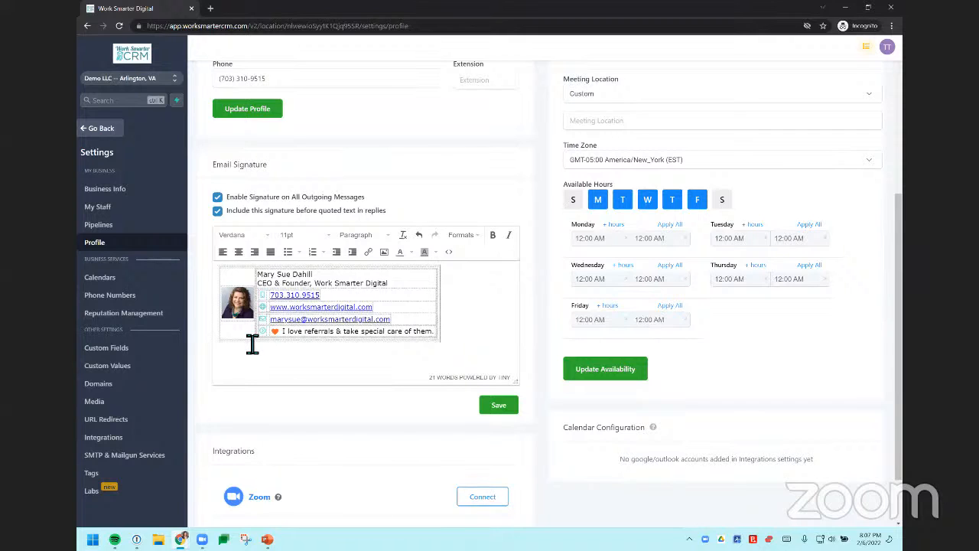
{"action": "left_click", "coordinate": [451, 257]}
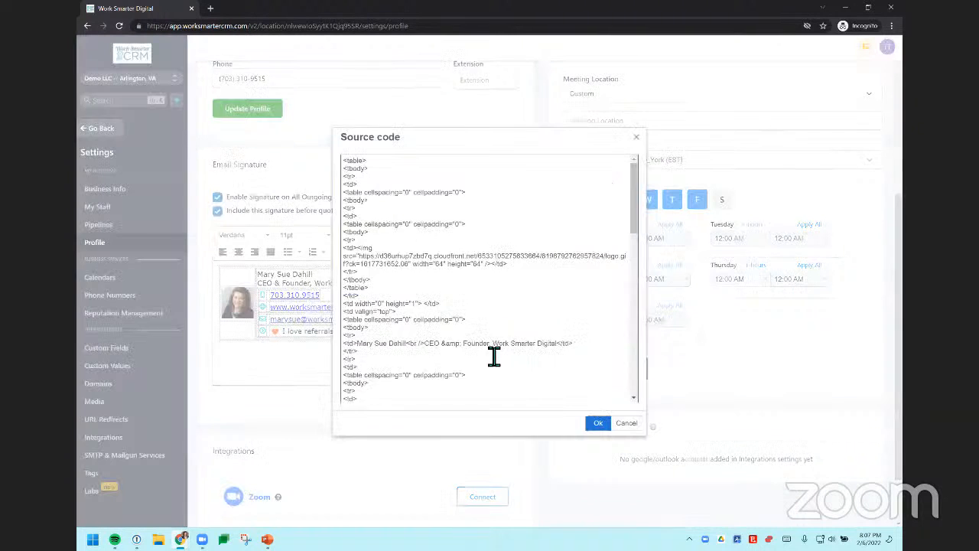
{"action": "left_click", "coordinate": [638, 136]}
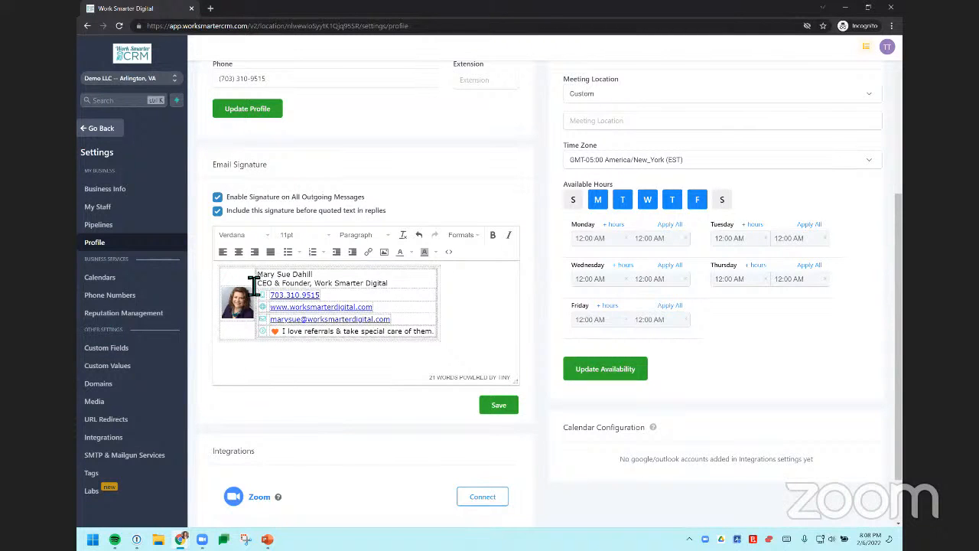
Step: Add the notice ending in "please unsubscribe here." and a "Mail To:" line below the signature, and save the signature
{"action": "left_click", "coordinate": [519, 326]}
{"action": "type", "text": "are receiving emails from Work Smarter Digital becuase you've requested free resources. If you'd prefer to no longer receive our emails, please unsubscribe here. Mail To:"}
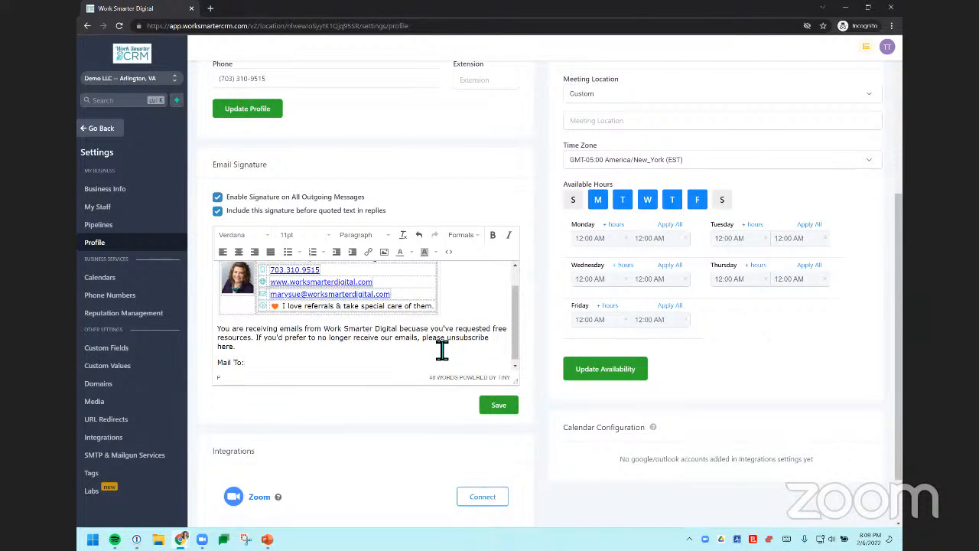
{"action": "key", "text": "Return"}
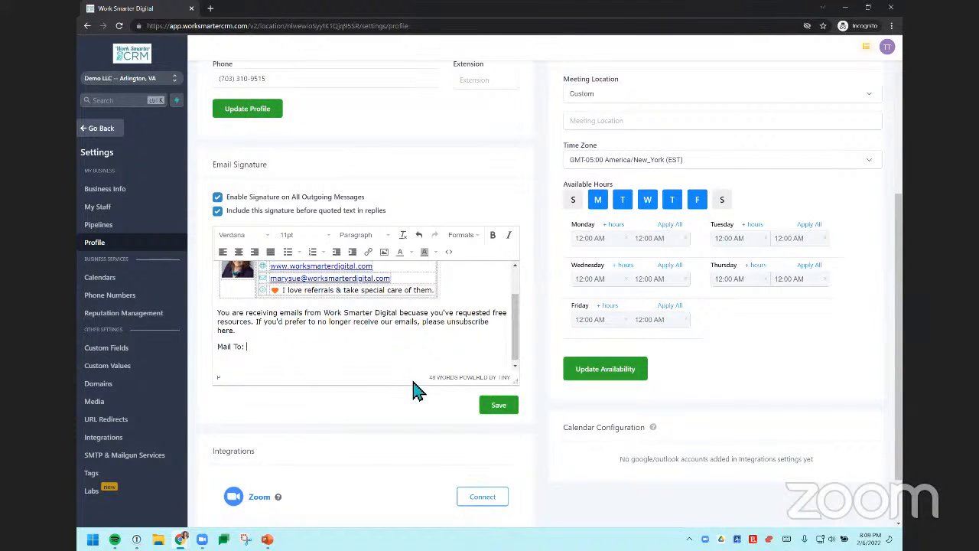
{"action": "double_click", "coordinate": [466, 328]}
{"action": "scroll", "coordinate": [334, 360], "scroll_direction": "up", "scroll_amount": 1}
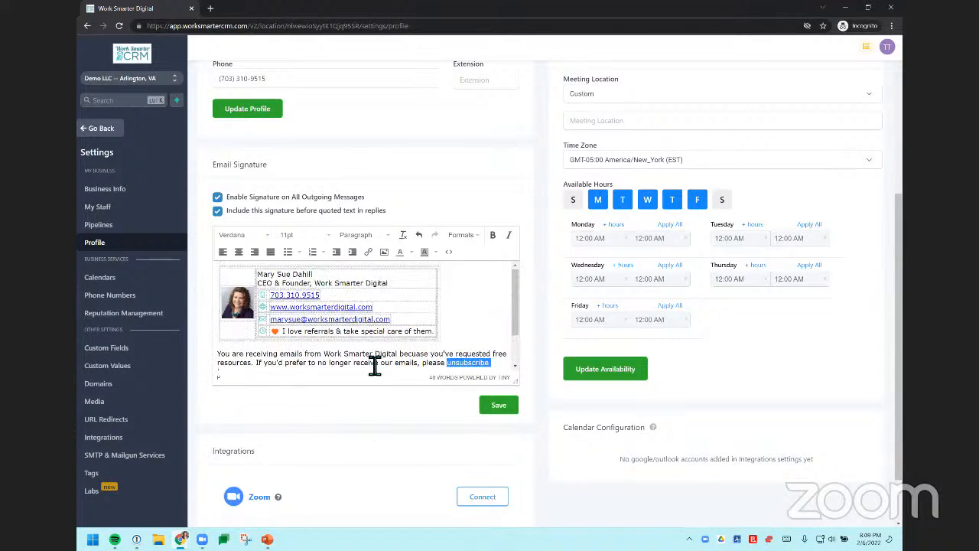
{"action": "left_click", "coordinate": [501, 406]}
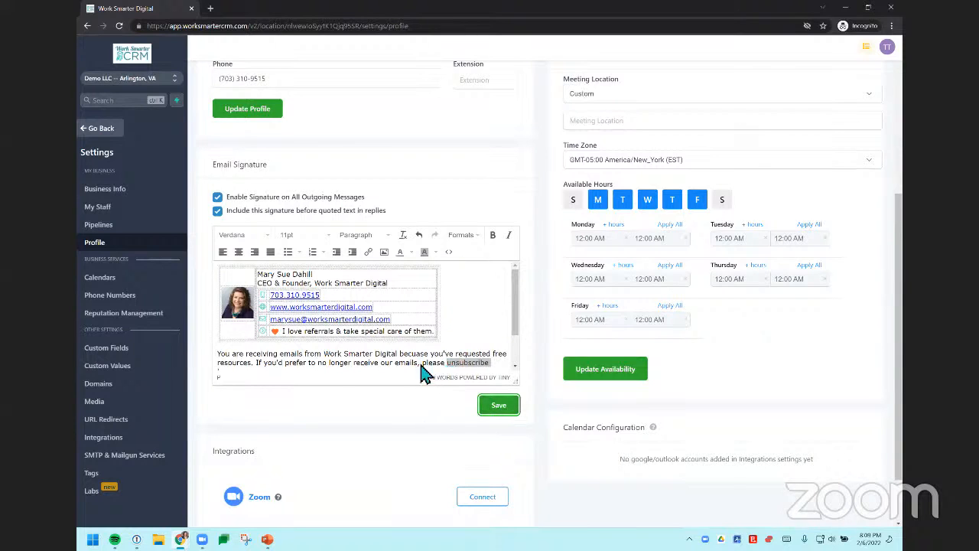
{"action": "left_click", "coordinate": [500, 409]}
Step: Create a new form in the Sites form builder and add the standard Email field to it
{"action": "left_click", "coordinate": [117, 131]}
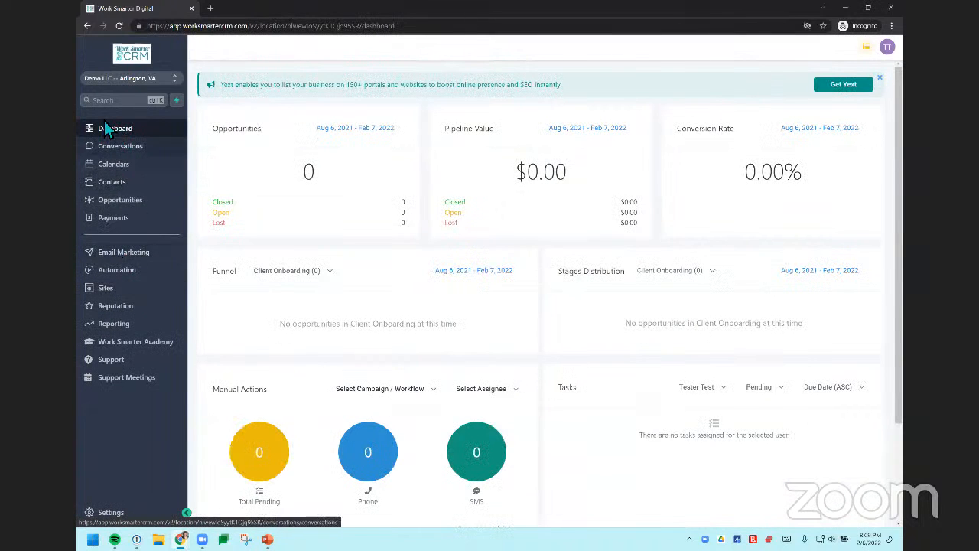
{"action": "left_click", "coordinate": [106, 288]}
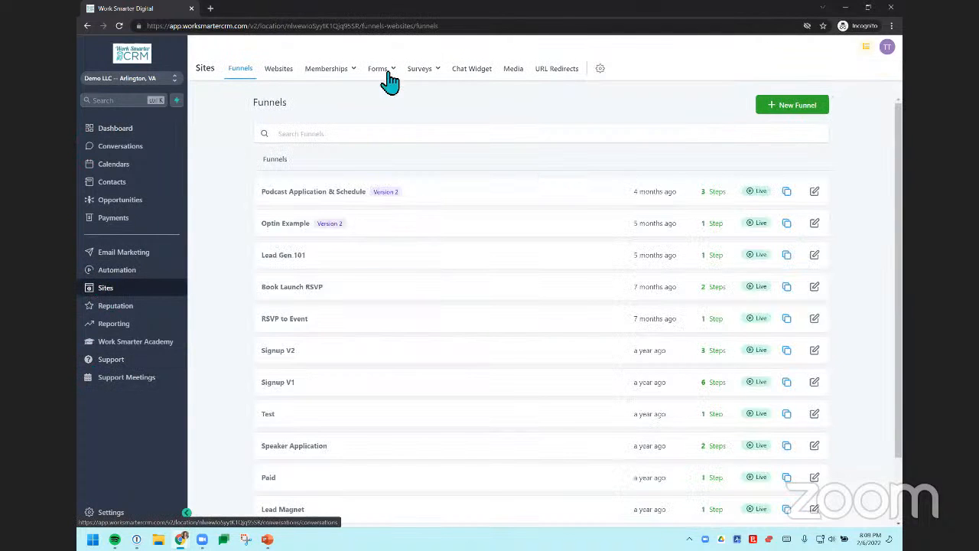
{"action": "mouse_move", "coordinate": [390, 80]}
{"action": "left_click", "coordinate": [358, 92]}
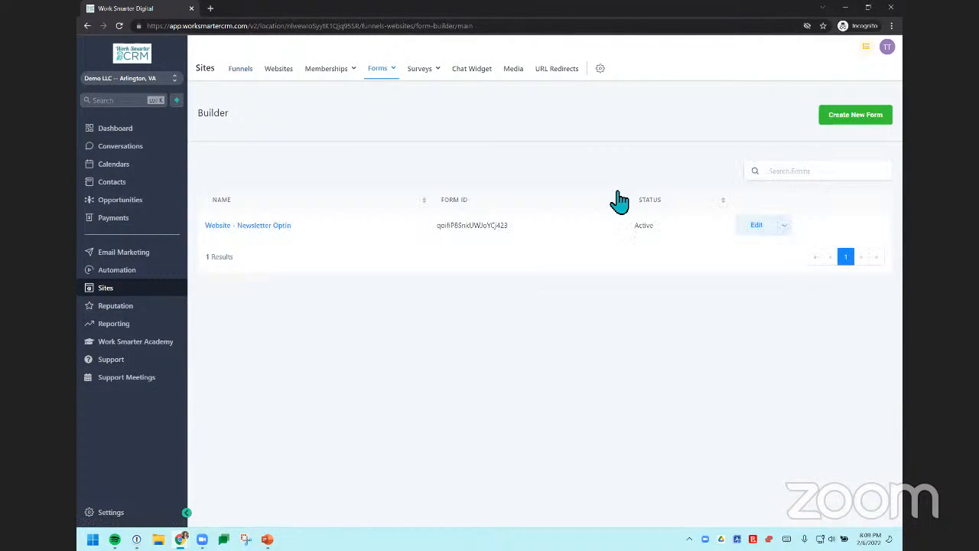
{"action": "left_click", "coordinate": [866, 117]}
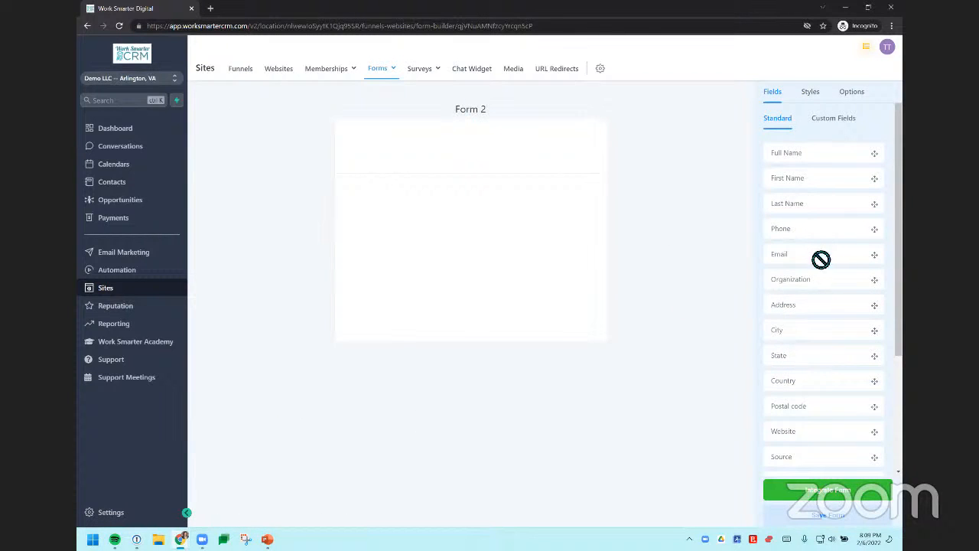
{"action": "left_click_drag", "start_coordinate": [821, 259], "coordinate": [454, 164]}
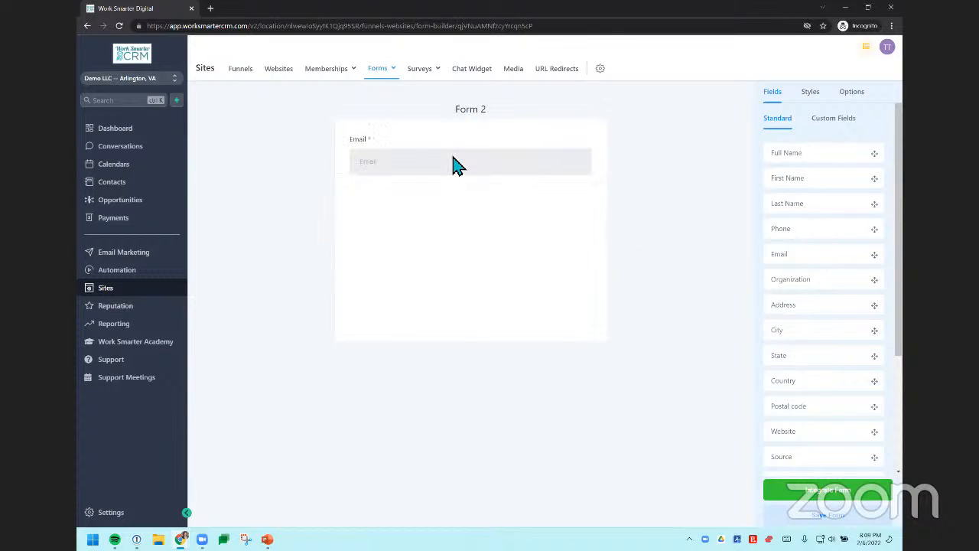
Step: Add the custom field "Would you like to unsubscribe?" below the Email field and make it required
{"action": "left_click", "coordinate": [856, 123]}
{"action": "left_click", "coordinate": [834, 163]}
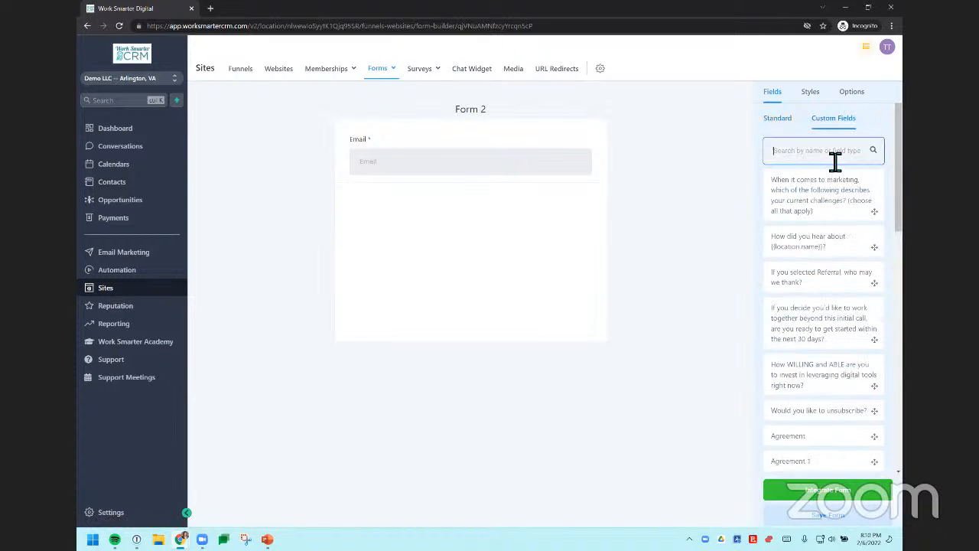
{"action": "type", "text": "unsu"}
{"action": "left_click_drag", "start_coordinate": [857, 187], "coordinate": [546, 197]}
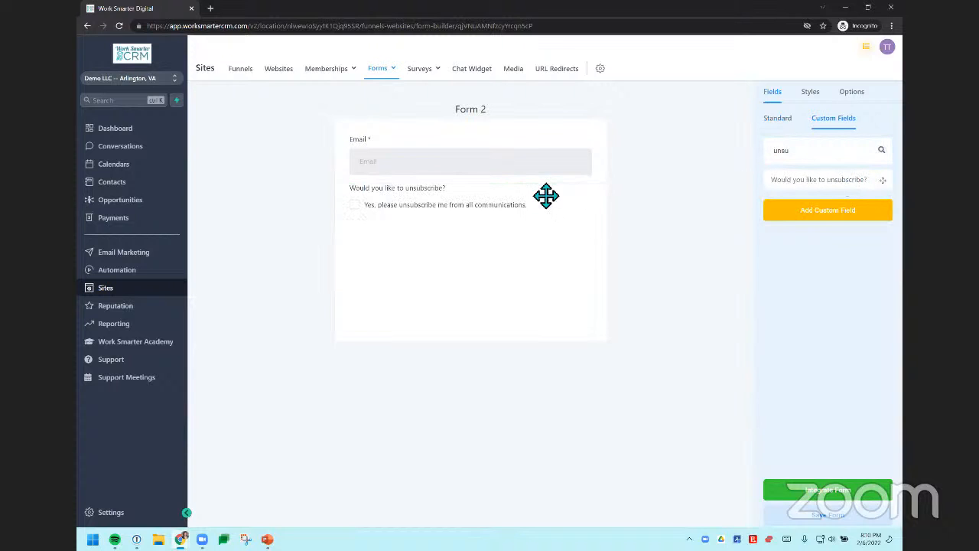
{"action": "left_click", "coordinate": [426, 203]}
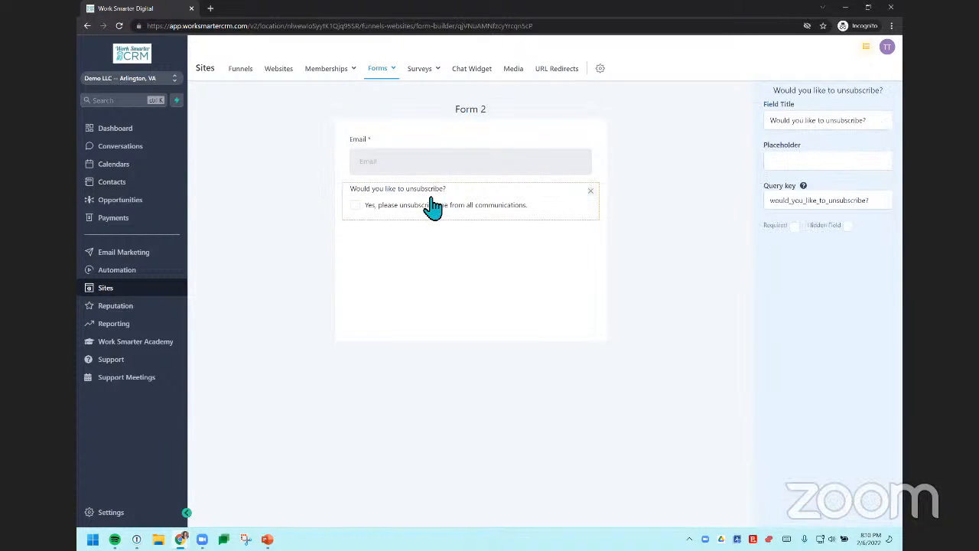
{"action": "left_click", "coordinate": [795, 227]}
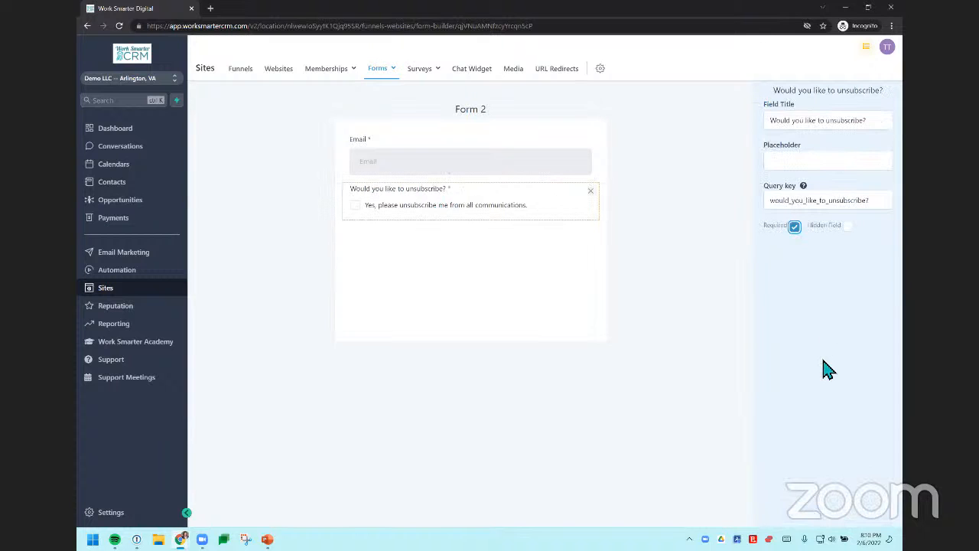
{"action": "left_click", "coordinate": [771, 420]}
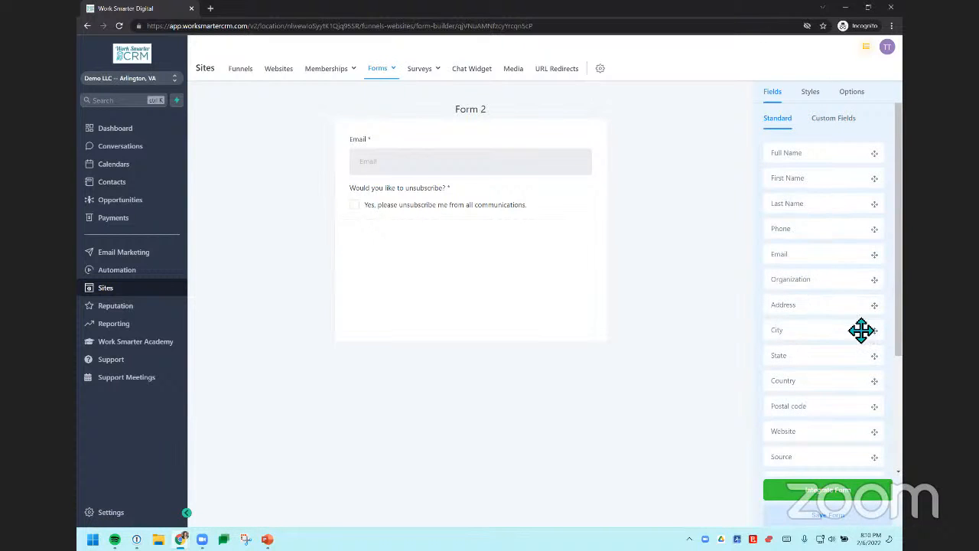
Step: Add a button below the unsubscribe checkbox and set its text to "Unsubscribe"
{"action": "scroll", "coordinate": [857, 336], "scroll_direction": "down", "scroll_amount": 3}
{"action": "left_click_drag", "start_coordinate": [825, 450], "coordinate": [430, 252]}
{"action": "left_click", "coordinate": [375, 245]}
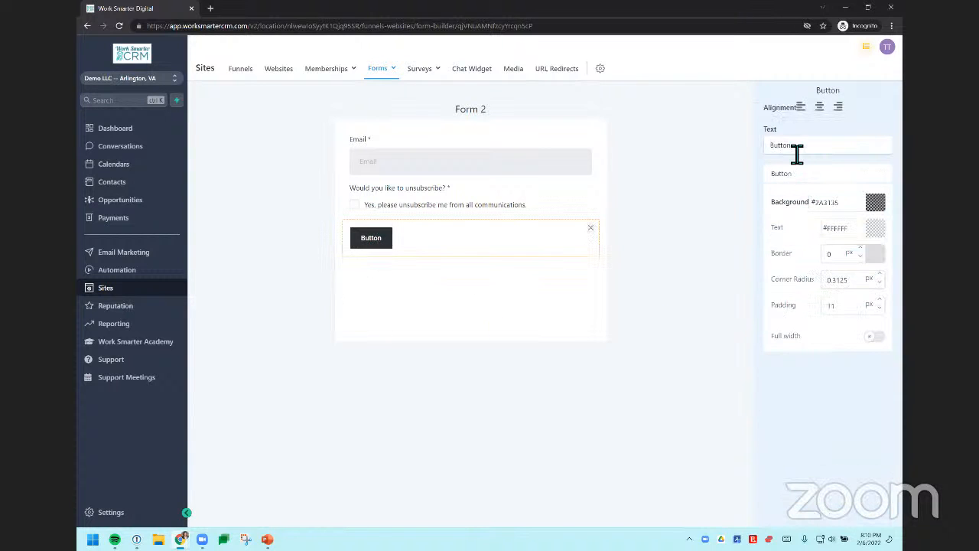
{"action": "double_click", "coordinate": [791, 150]}
{"action": "type", "text": "Unsubscribe"}
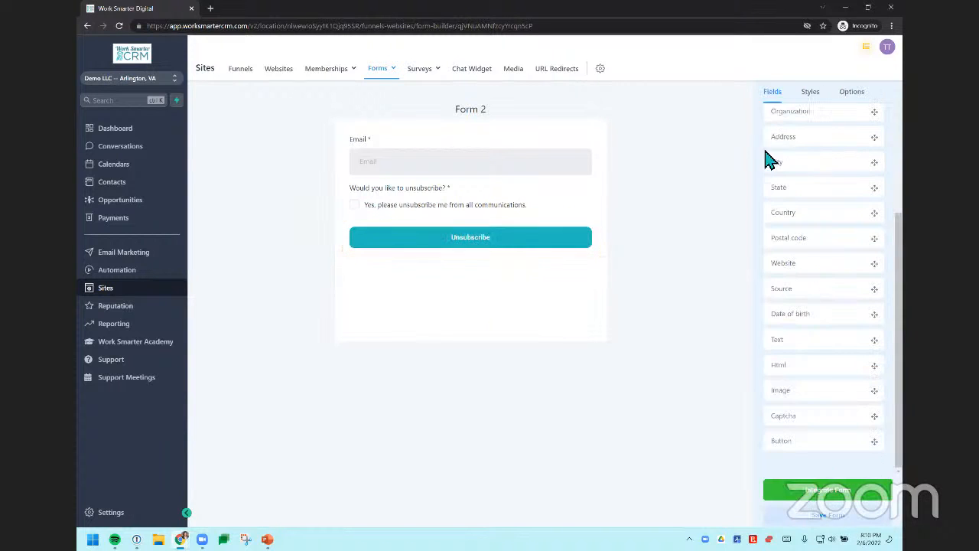
Step: Rename the form to "Unsubscribe" in the form options
{"action": "left_click", "coordinate": [846, 95]}
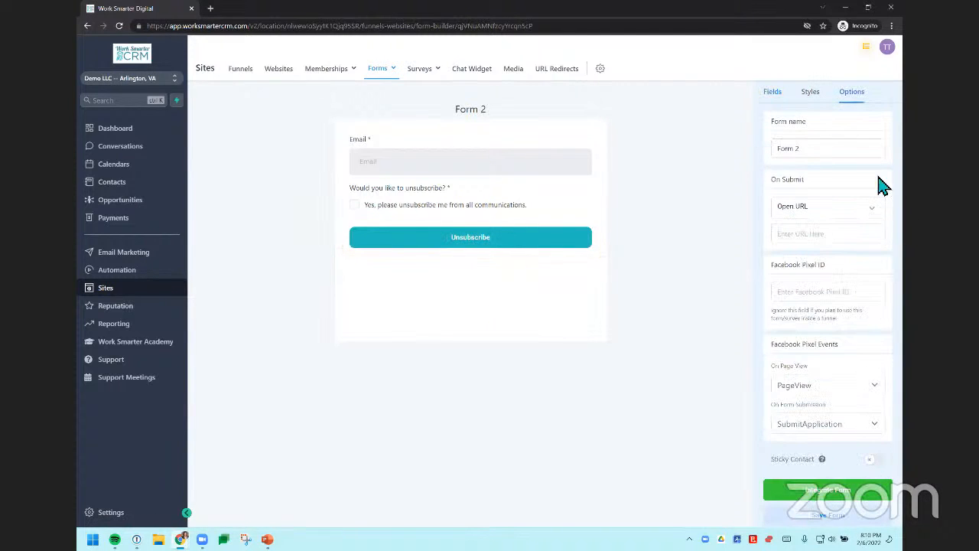
{"action": "triple_click", "coordinate": [795, 150]}
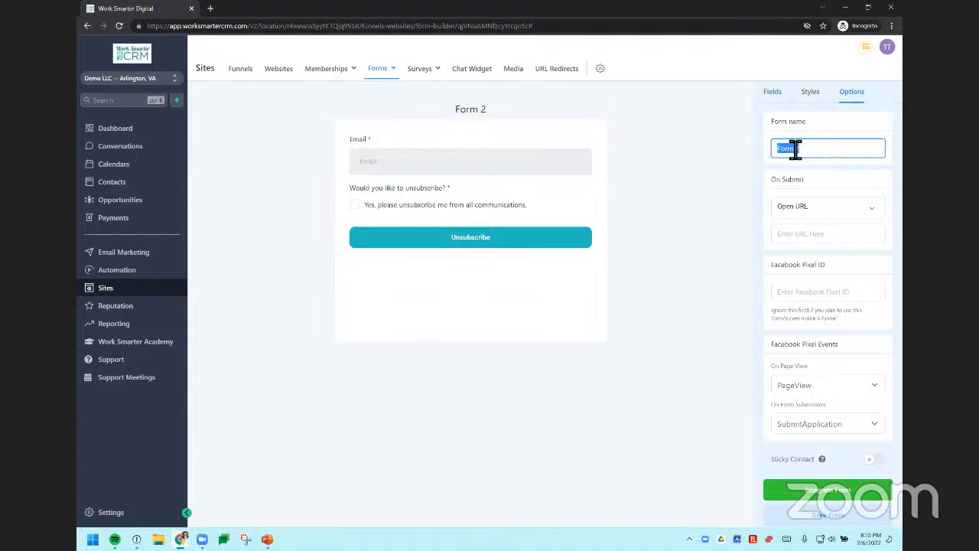
{"action": "type", "text": "Unsubscru"}
{"action": "key", "text": "BackSpace"}
{"action": "type", "text": "ibe Link"}
{"action": "key", "text": "BackSpace"}
{"action": "key", "text": "BackSpace"}
{"action": "key", "text": "BackSpace"}
{"action": "key", "text": "BackSpace"}
{"action": "key", "text": "BackSpace"}
Step: Set the form to show the message "Sorry to see you go. You've been unsubscribed." on submit, and save the form
{"action": "left_click", "coordinate": [803, 208]}
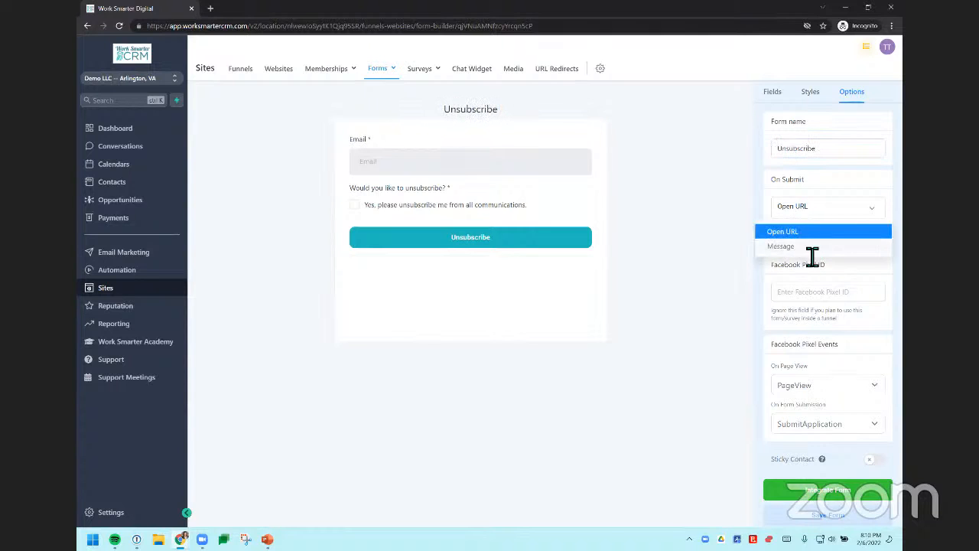
{"action": "left_click", "coordinate": [788, 246]}
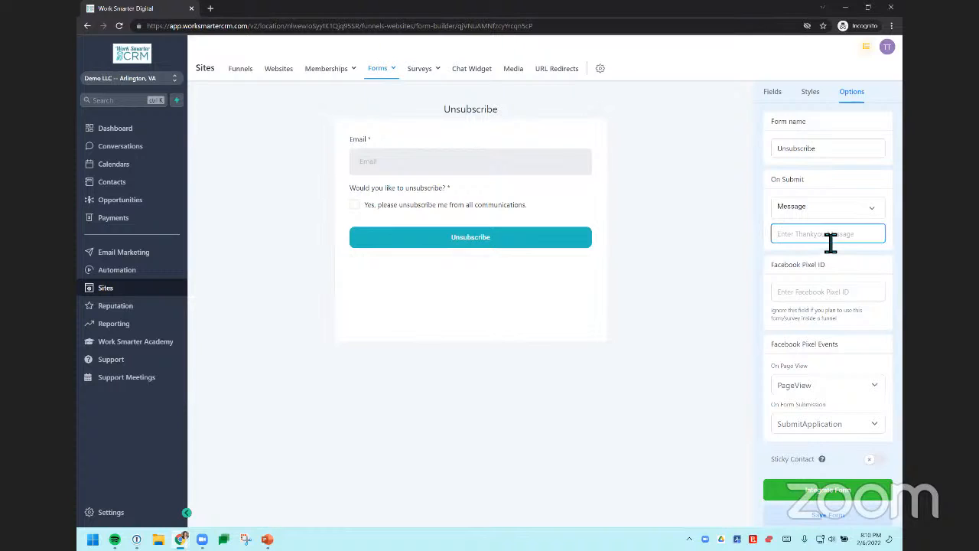
{"action": "type", "text": "S"}
{"action": "type", "text": "orry to see you go. You've been uns"}
{"action": "type", "text": "ribed."}
{"action": "left_click", "coordinate": [818, 515]}
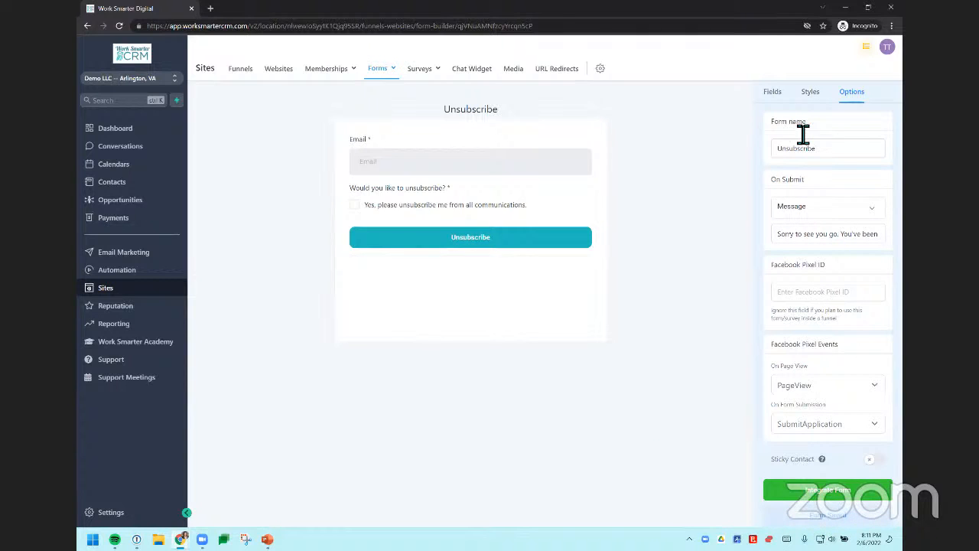
Step: Open the form's integration options and view both its share link and its iframe embed code
{"action": "left_click", "coordinate": [820, 501]}
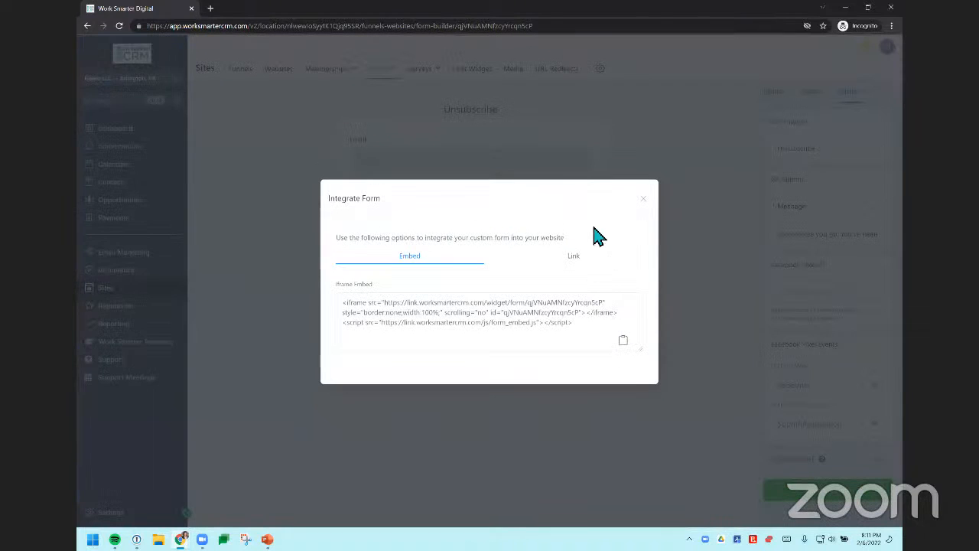
{"action": "left_click", "coordinate": [580, 270]}
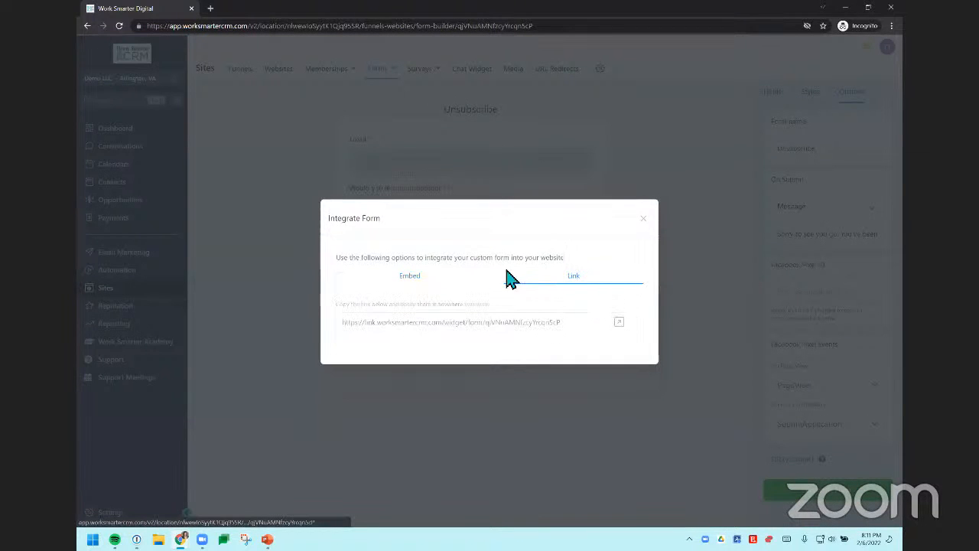
{"action": "left_click", "coordinate": [404, 277]}
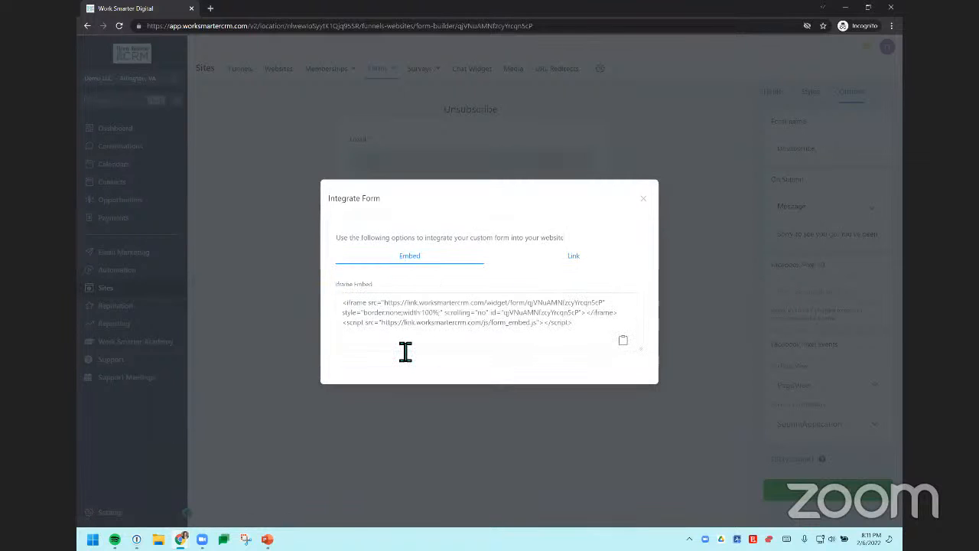
Step: Open the unsubscribe form's share link in a new tab, copy its address, and close the form integration options
{"action": "left_click", "coordinate": [572, 257]}
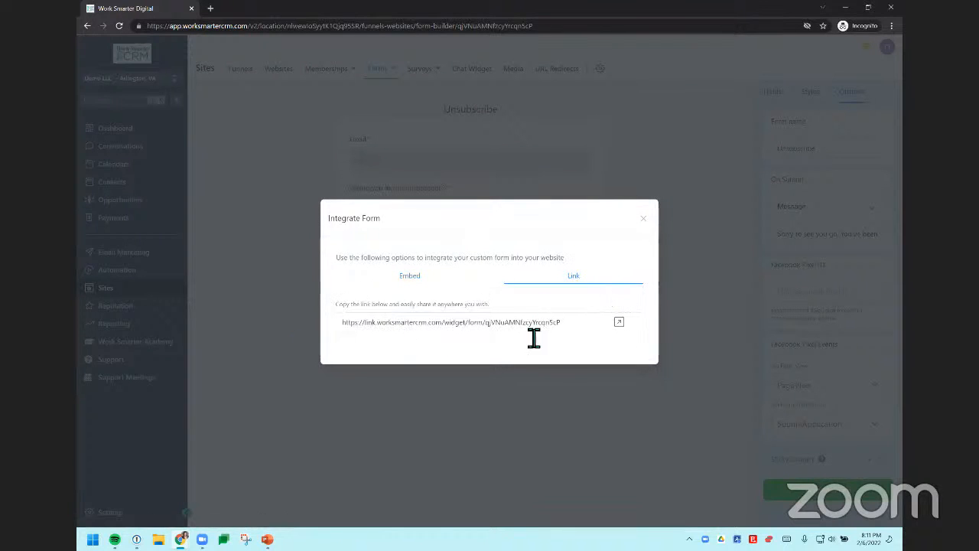
{"action": "left_click", "coordinate": [619, 322]}
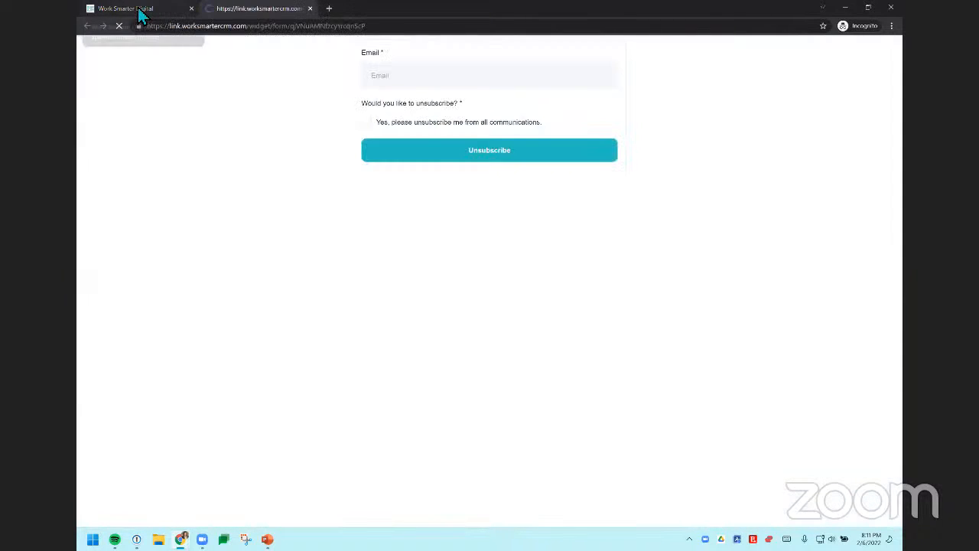
{"action": "left_click", "coordinate": [189, 30]}
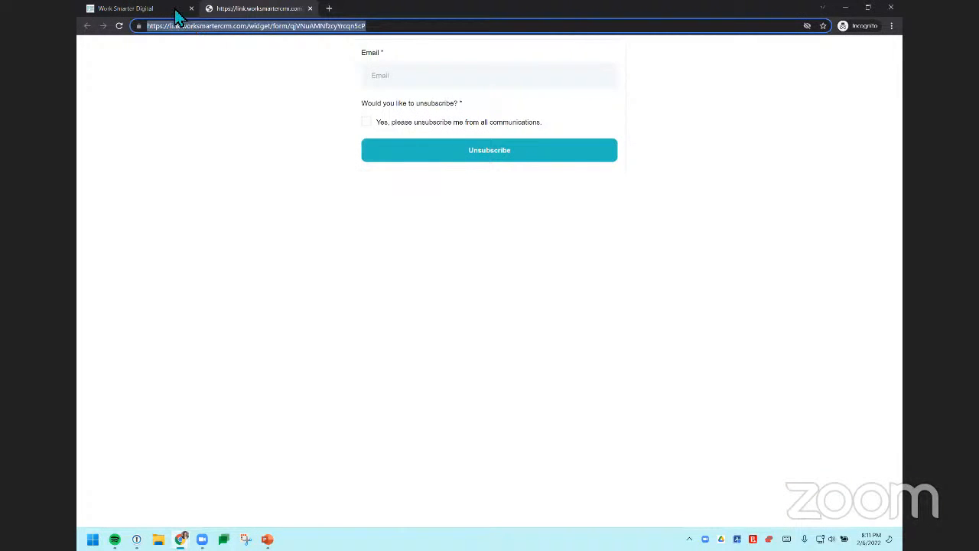
{"action": "key", "text": "ctrl+Tab"}
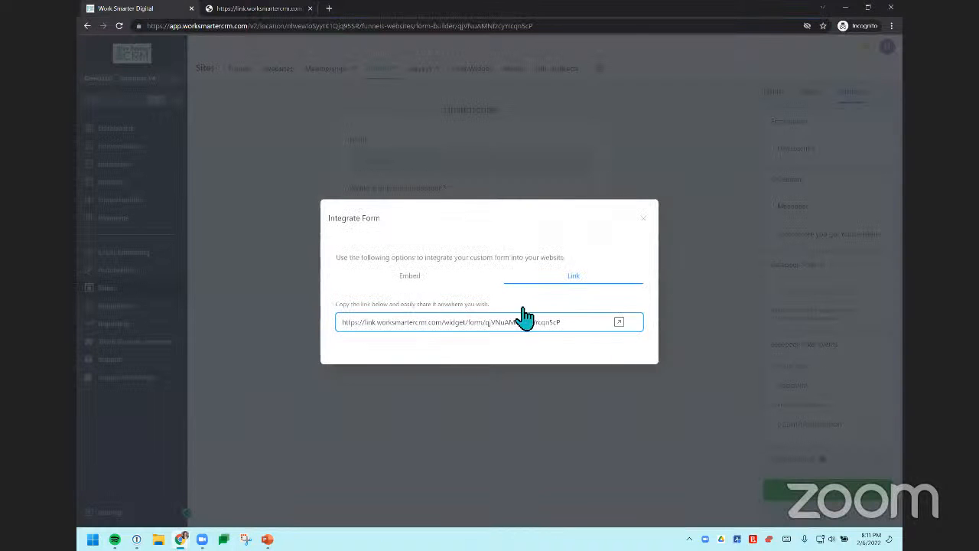
{"action": "left_click", "coordinate": [644, 218]}
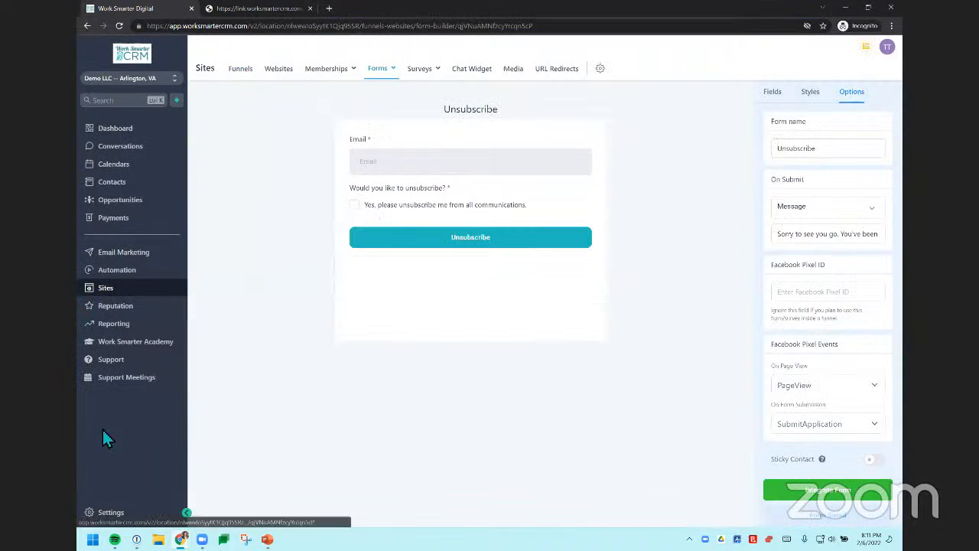
Step: In the profile's email signature, link the word "unsubscribe" in the notice to the copied form address
{"action": "left_click", "coordinate": [107, 513]}
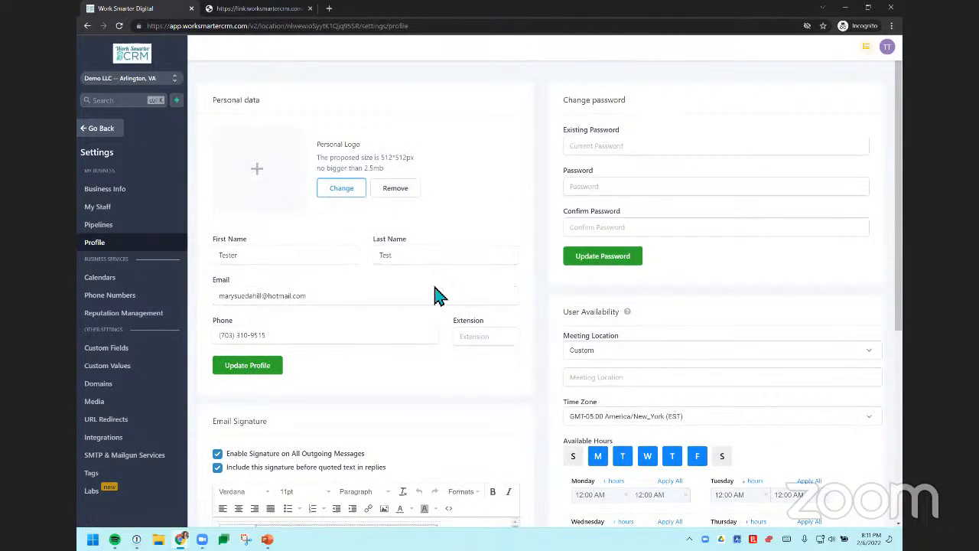
{"action": "scroll", "coordinate": [437, 296], "scroll_direction": "down", "scroll_amount": 5}
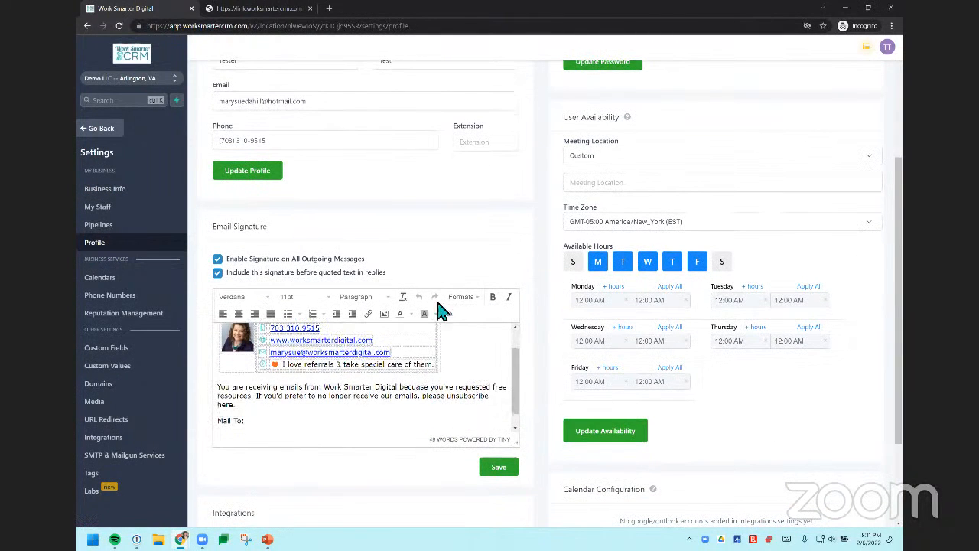
{"action": "double_click", "coordinate": [469, 396]}
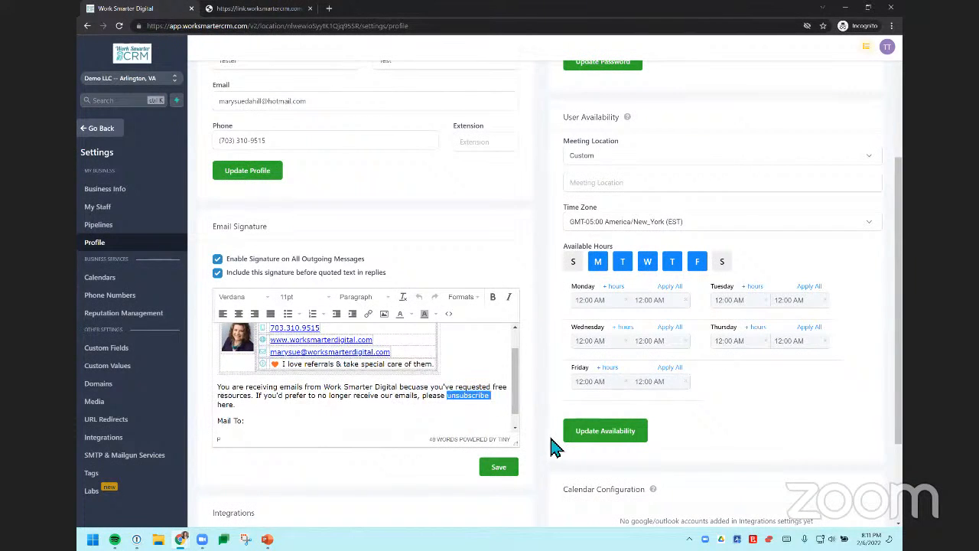
{"action": "left_click", "coordinate": [369, 322]}
{"action": "key", "text": "ctrl+v"}
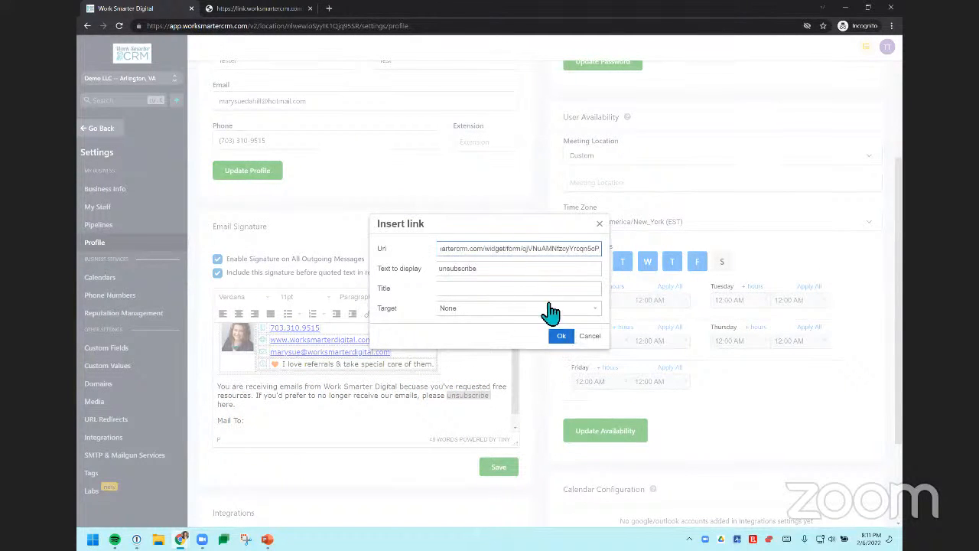
{"action": "left_click", "coordinate": [561, 336]}
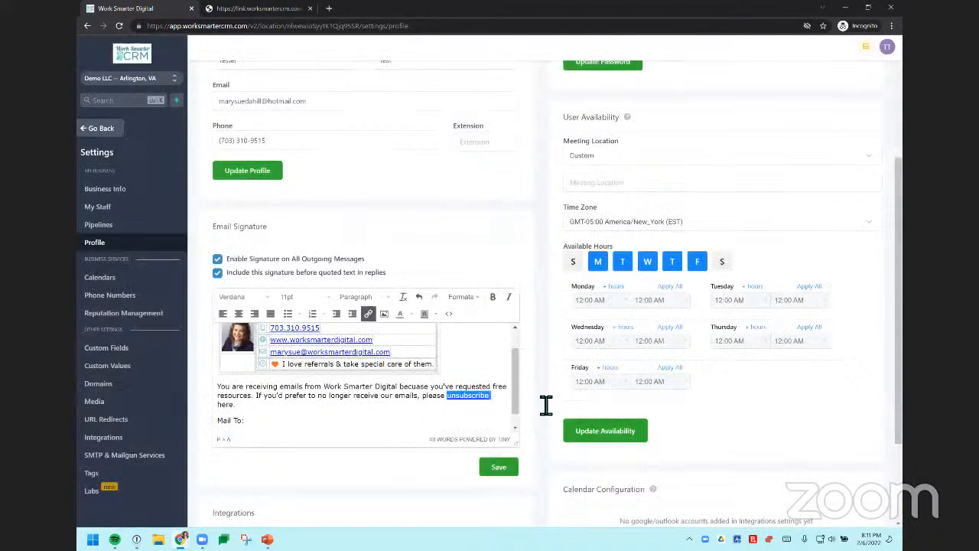
{"action": "left_click", "coordinate": [385, 402]}
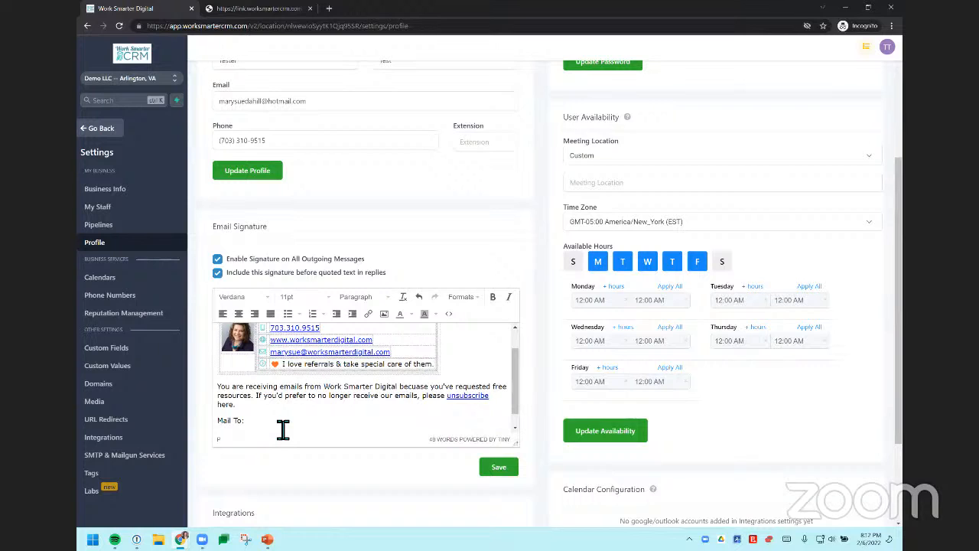
Step: Format the unsubscribe notice and the "Mail To:" line in the signature as 10pt gray text
{"action": "left_click_drag", "start_coordinate": [271, 430], "coordinate": [206, 388]}
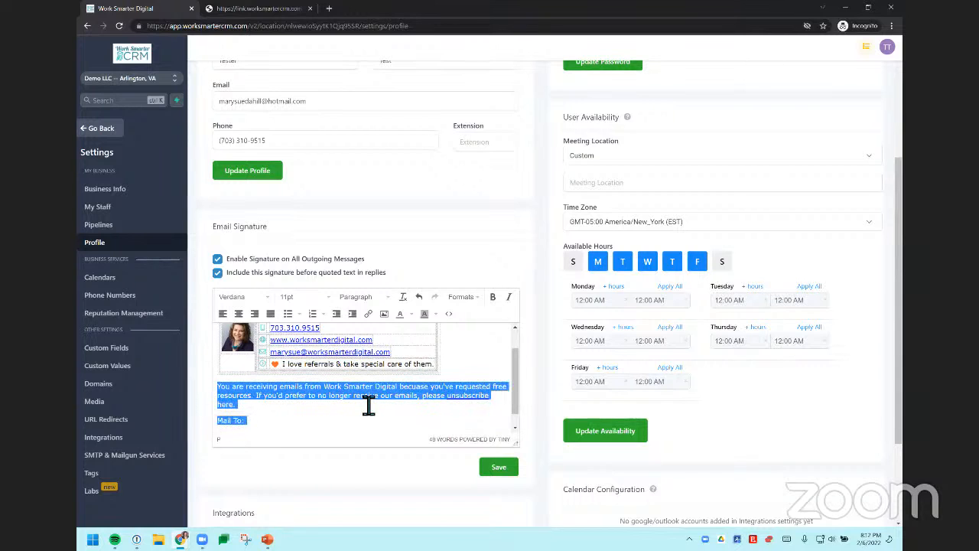
{"action": "left_click", "coordinate": [332, 304]}
{"action": "left_click", "coordinate": [315, 322]}
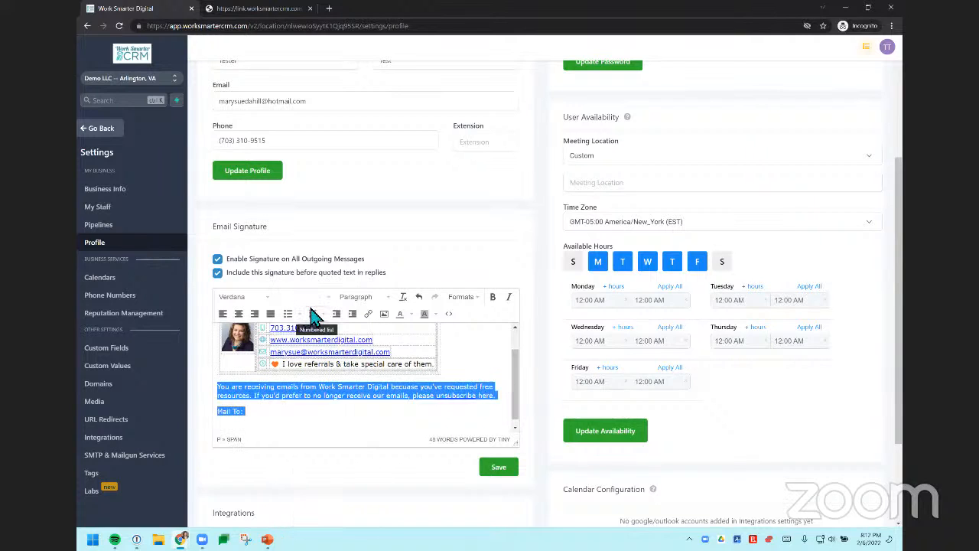
{"action": "left_click", "coordinate": [417, 314]}
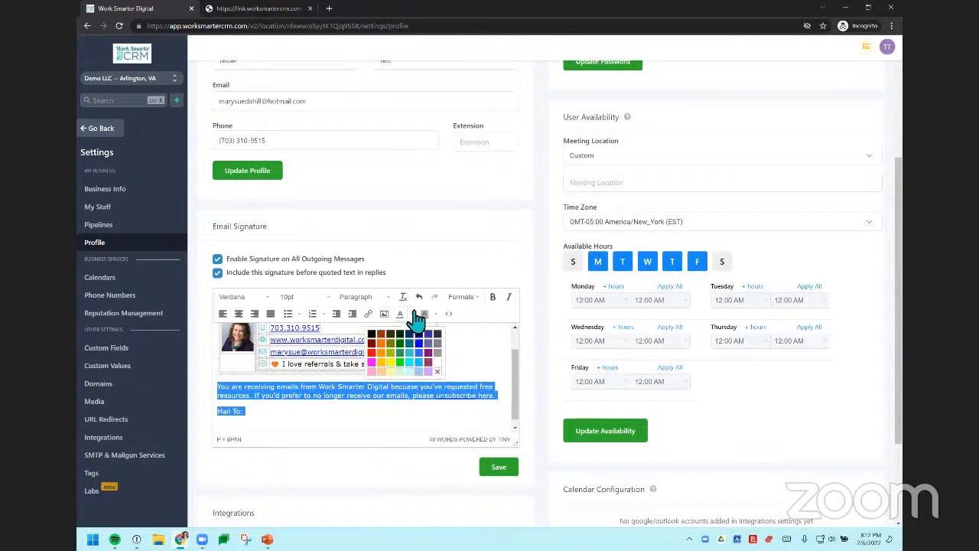
{"action": "left_click", "coordinate": [444, 342]}
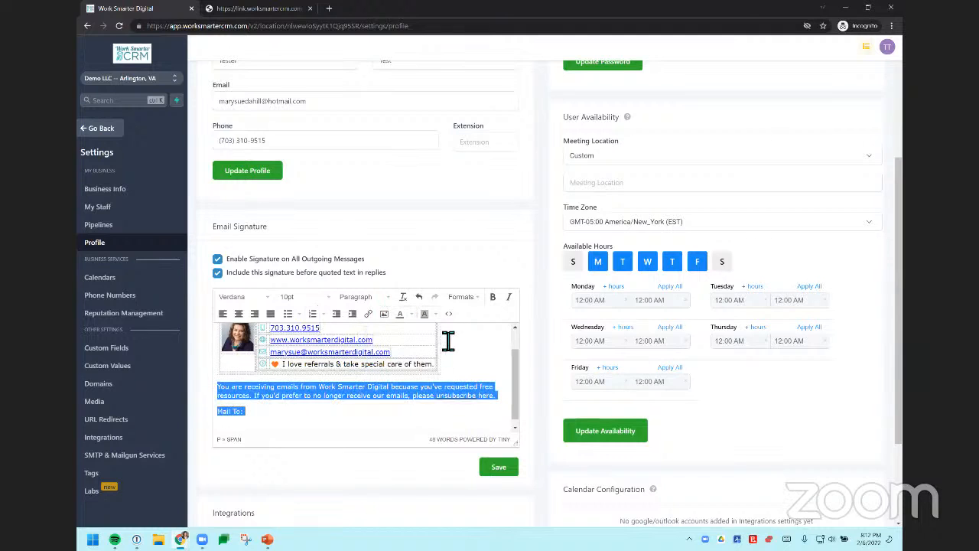
{"action": "left_click", "coordinate": [475, 414]}
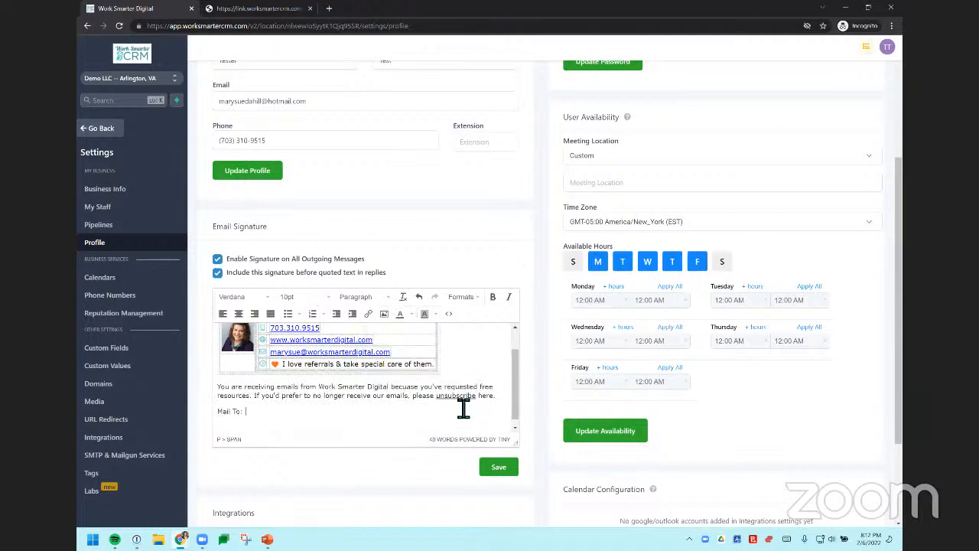
Step: Make the linked word "unsubscribe" in the signature notice bold
{"action": "double_click", "coordinate": [446, 405]}
{"action": "key", "text": "Right"}
{"action": "double_click", "coordinate": [445, 407]}
{"action": "left_click", "coordinate": [493, 296]}
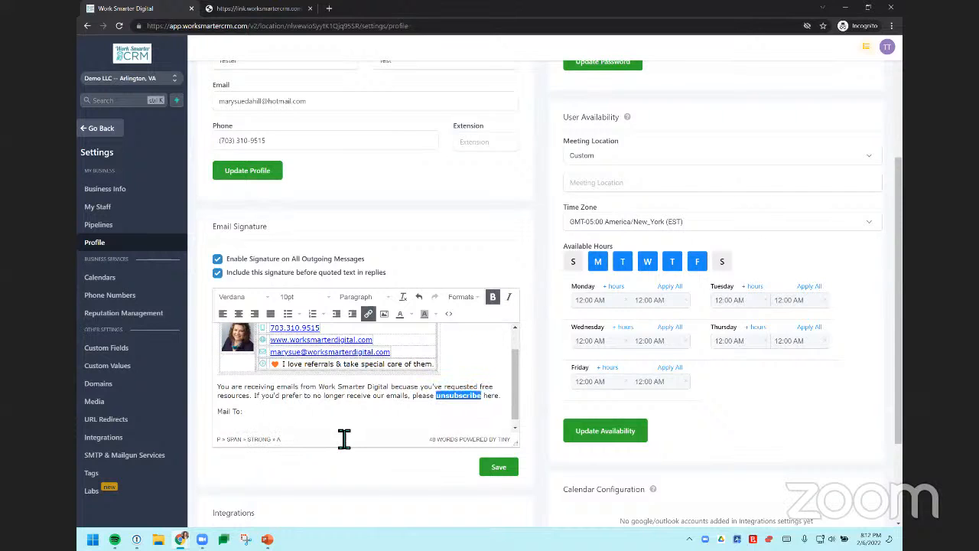
{"action": "left_click", "coordinate": [270, 413]}
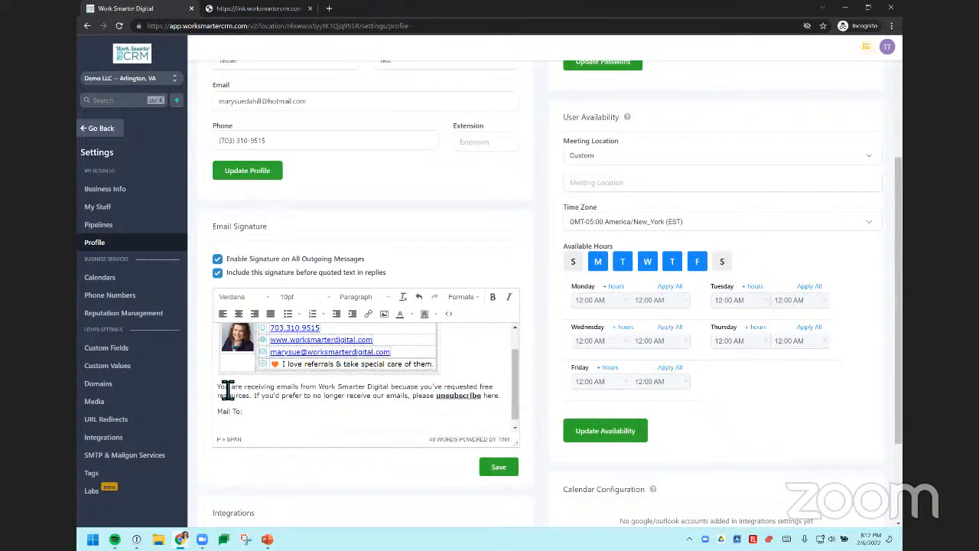
Step: Insert a blank line between the contact block and the unsubscribe notice, and save the email signature
{"action": "scroll", "coordinate": [322, 397], "scroll_direction": "up", "scroll_amount": 1}
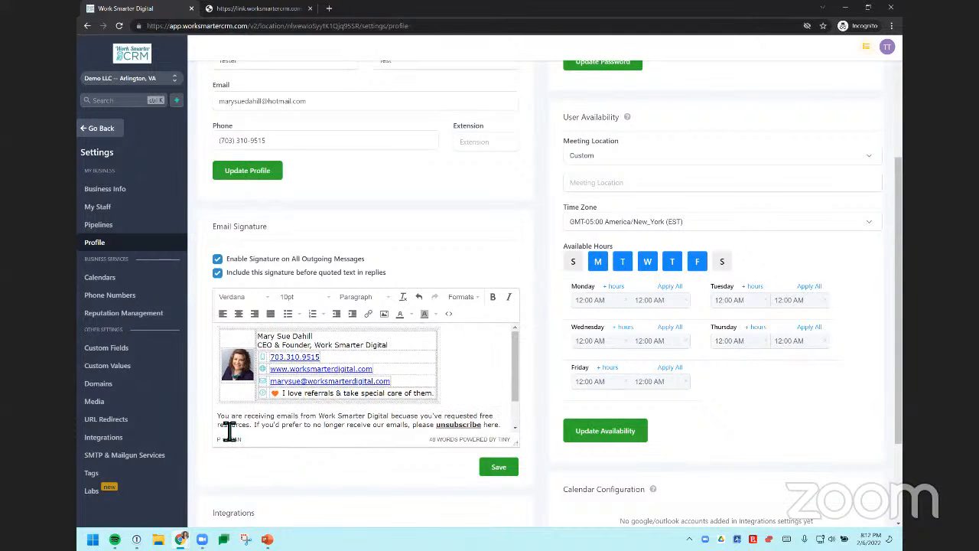
{"action": "key", "text": "Return"}
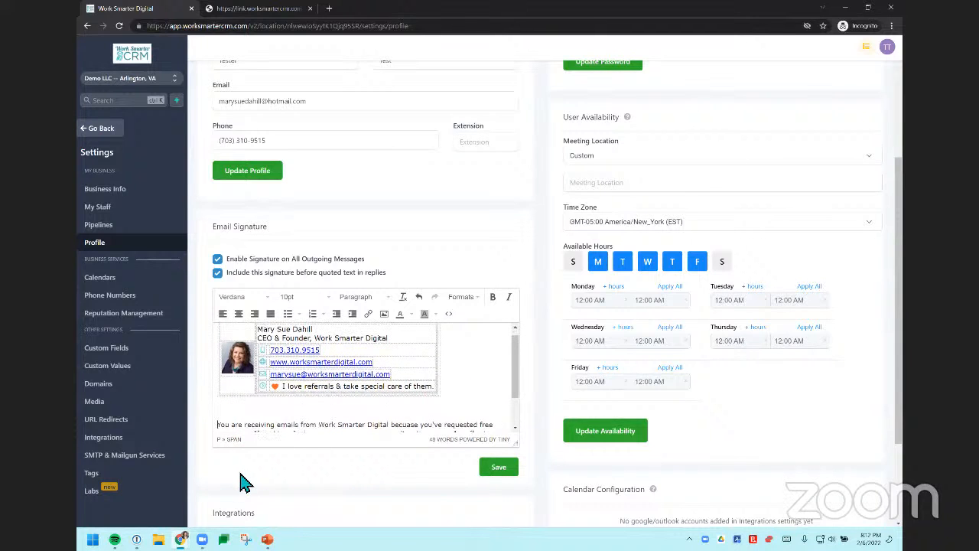
{"action": "left_click", "coordinate": [278, 417]}
{"action": "scroll", "coordinate": [278, 417], "scroll_direction": "up", "scroll_amount": 1}
{"action": "scroll", "coordinate": [278, 416], "scroll_direction": "down", "scroll_amount": 1}
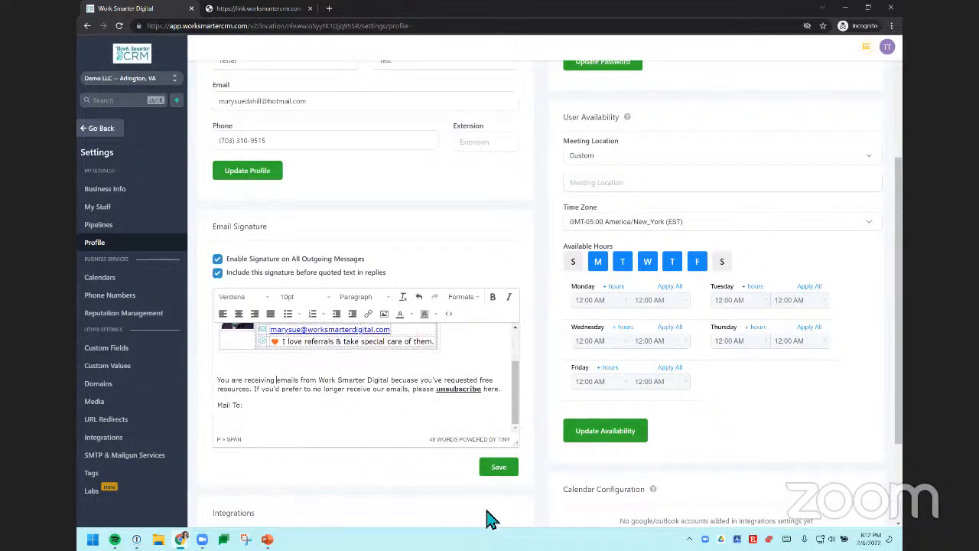
{"action": "left_click", "coordinate": [490, 471]}
{"action": "scroll", "coordinate": [300, 376], "scroll_direction": "up", "scroll_amount": 3}
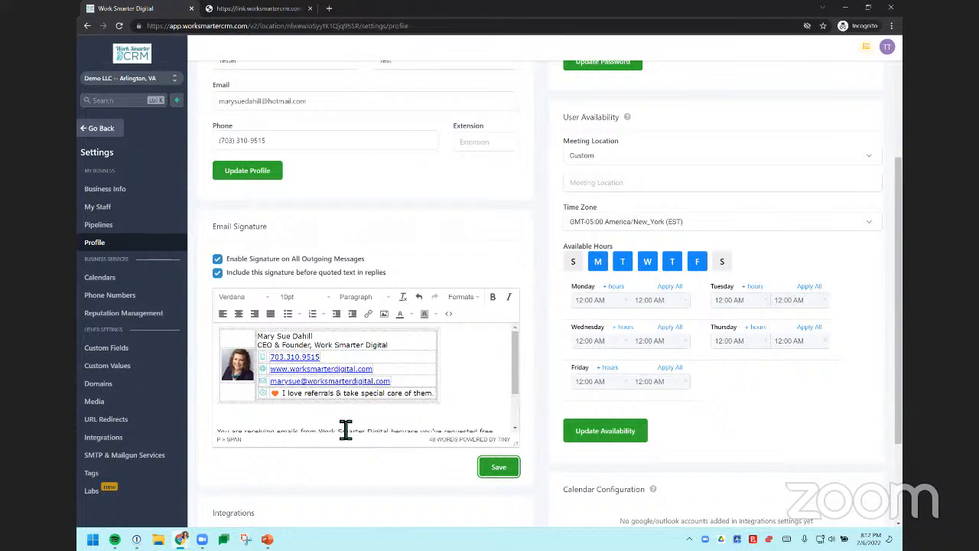
{"action": "scroll", "coordinate": [464, 400], "scroll_direction": "down", "scroll_amount": 2}
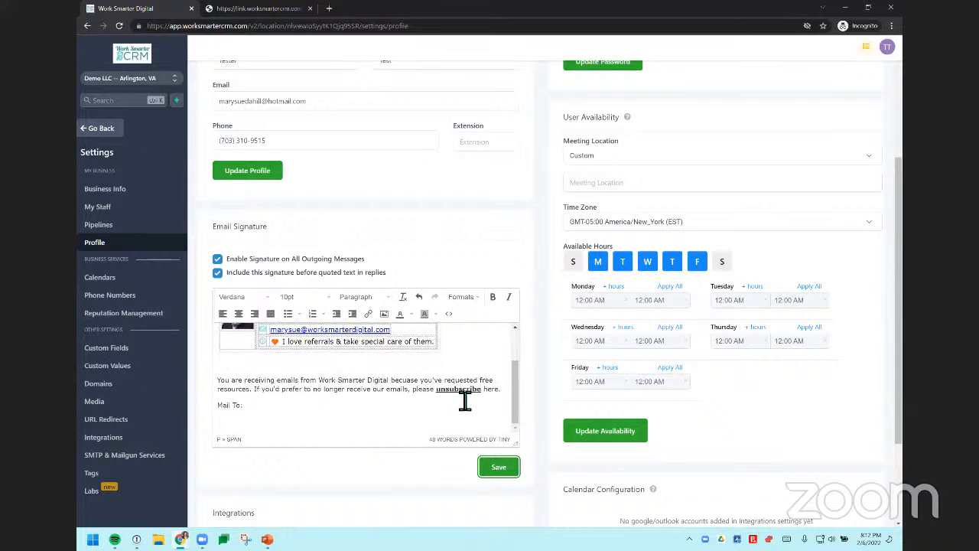